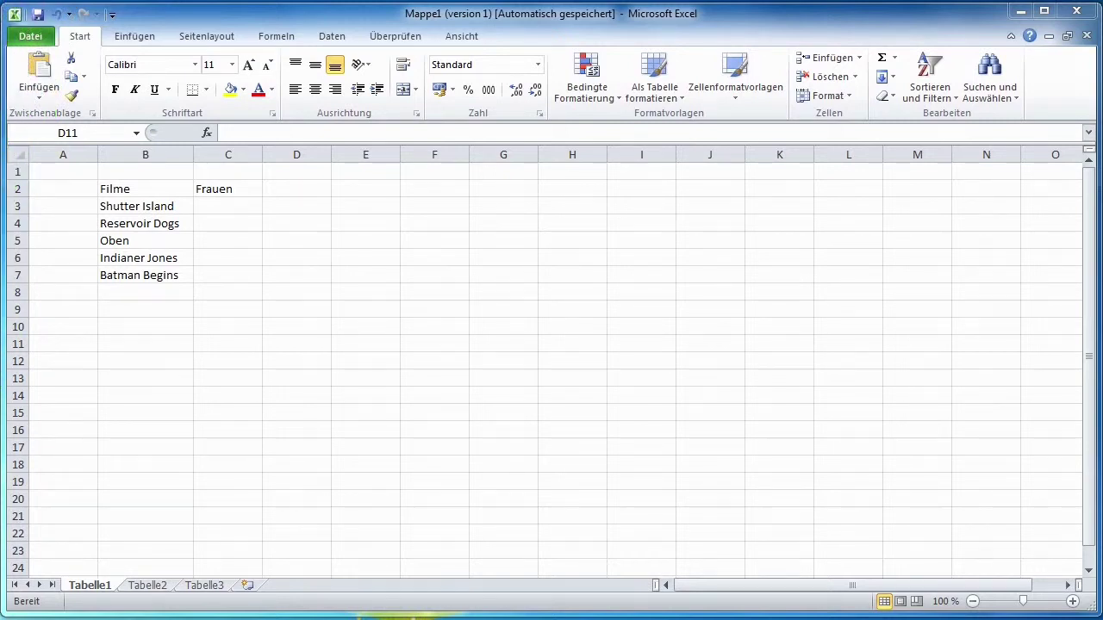
Paste the percentages 20%, 10%, 30%, 15% and 25% into C3:C7 under Frauen.
drag(127, 187, 129, 269)
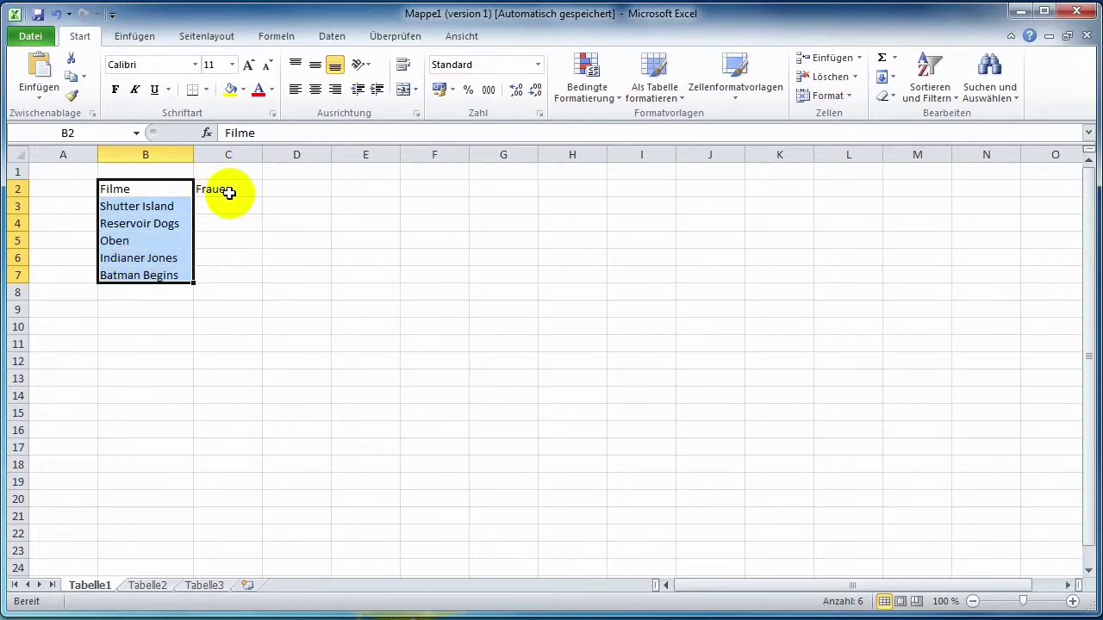
click(229, 189)
click(299, 187)
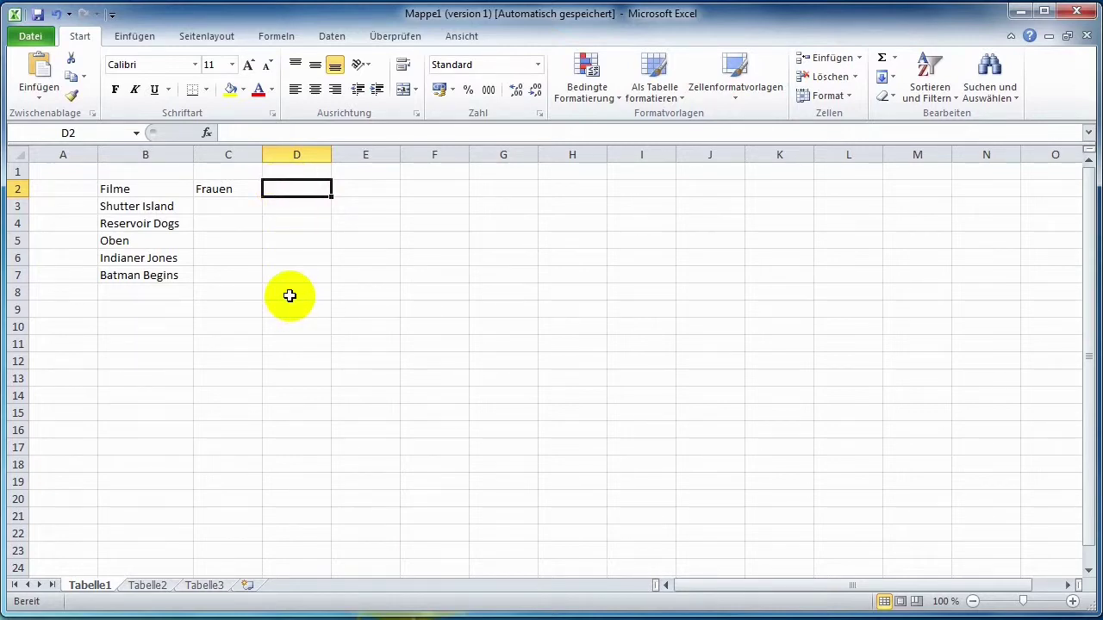
click(216, 206)
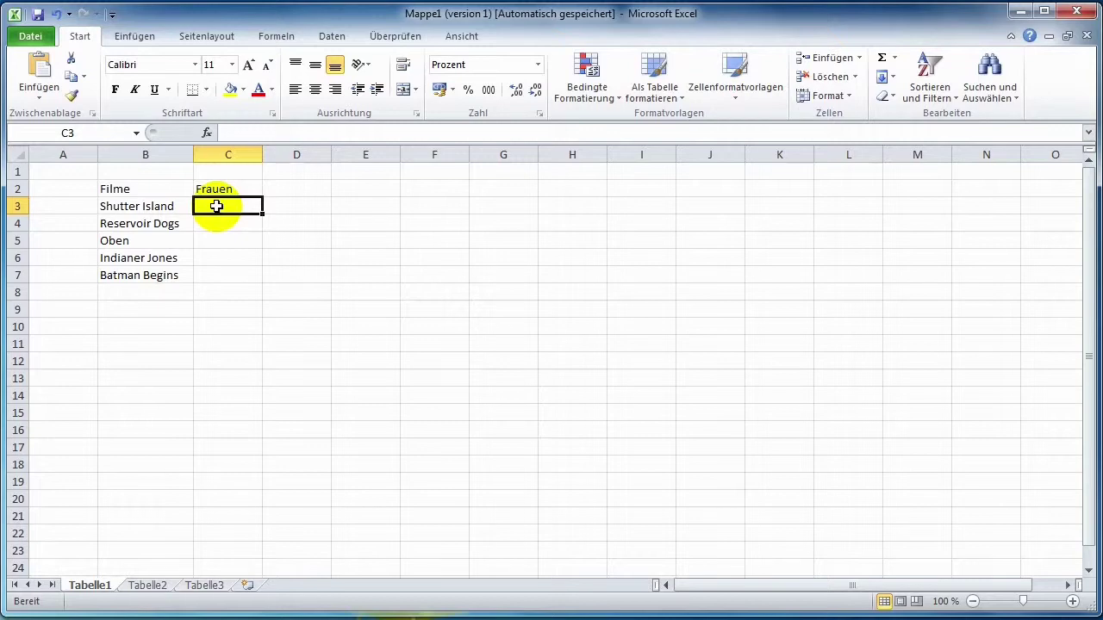
text(20% 10% 30% 15% 25%)
click(239, 309)
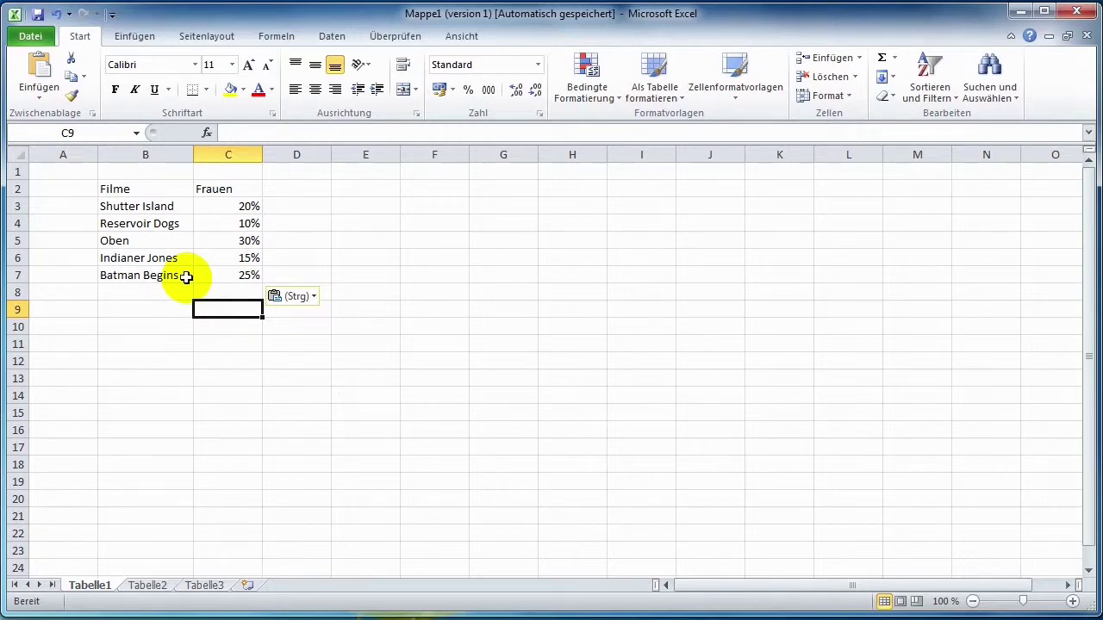
Select the film table B2:C7 as the chart source.
click(140, 188)
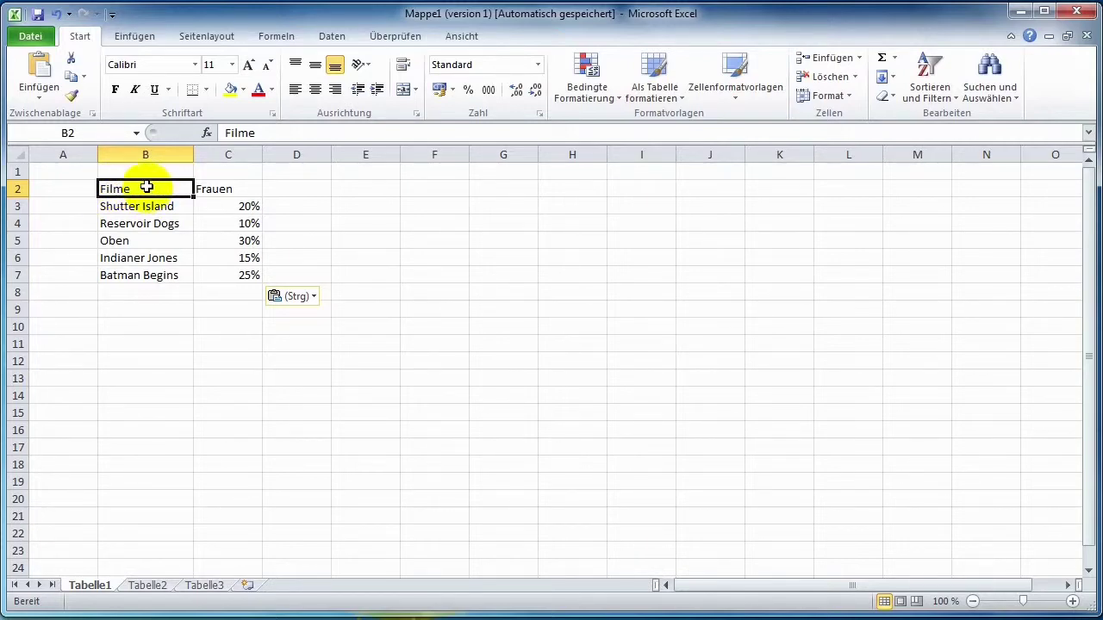
drag(146, 187, 219, 273)
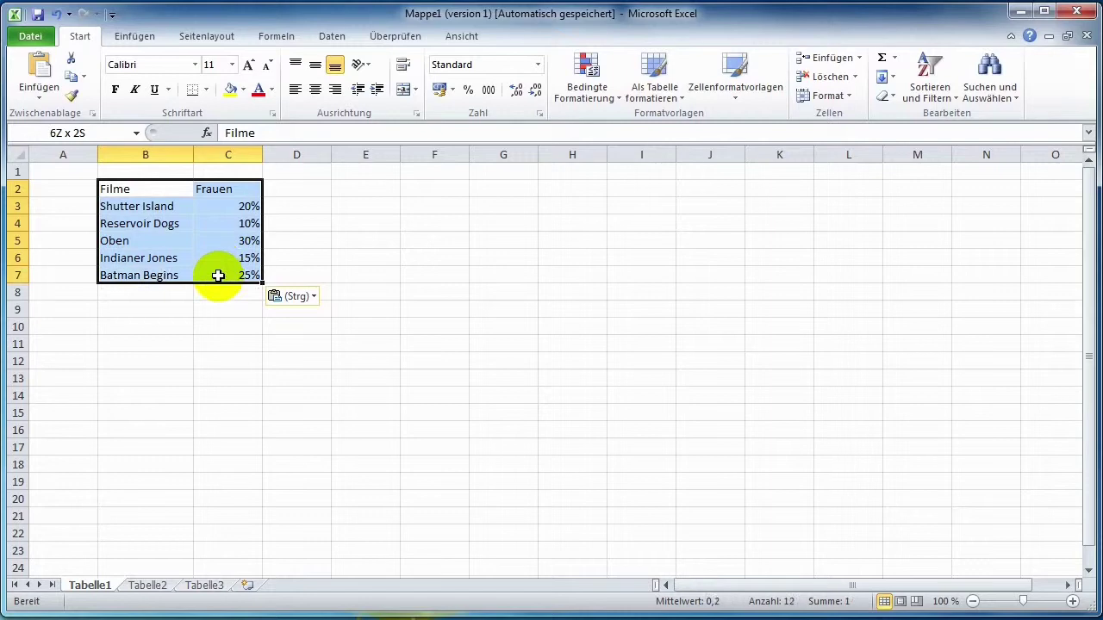
click(142, 188)
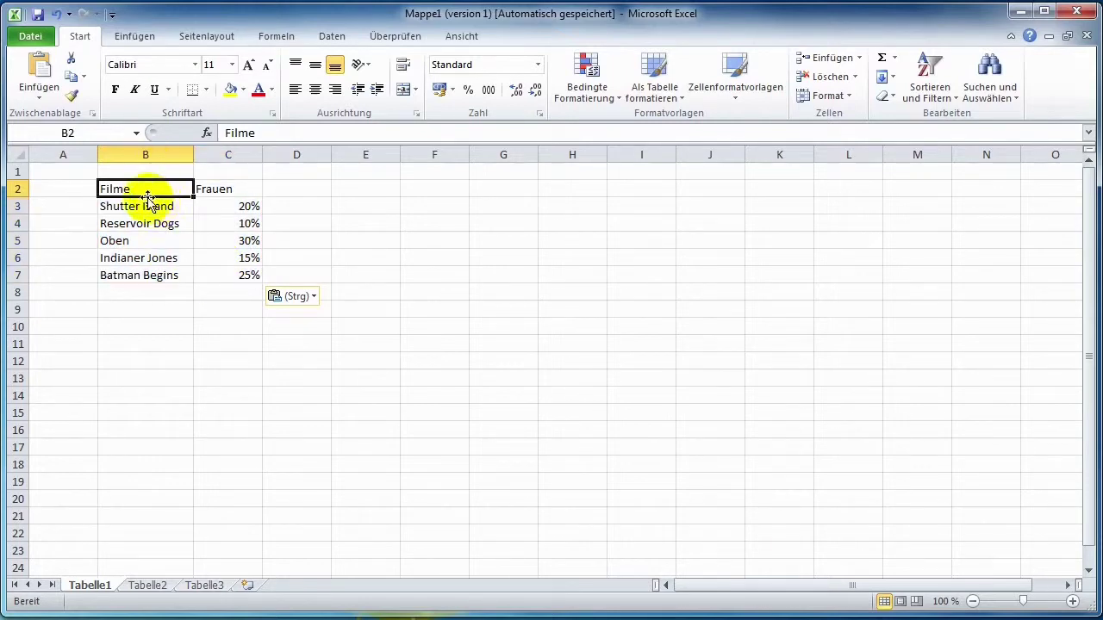
click(135, 38)
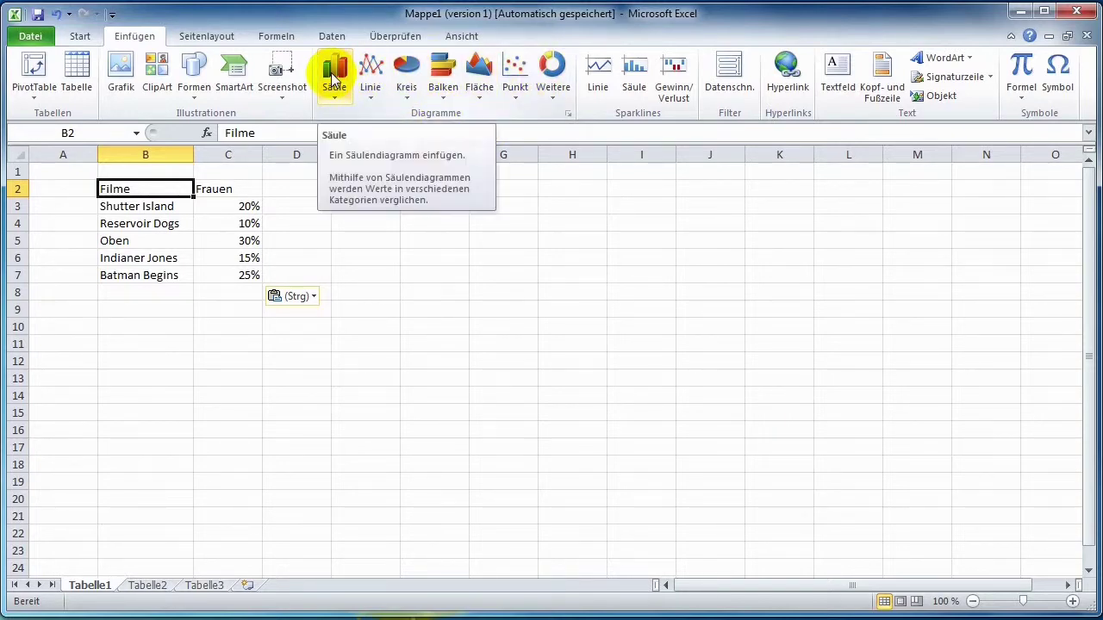
Insert a Gruppierte Säulen chart from the table and place it right of the data.
click(339, 80)
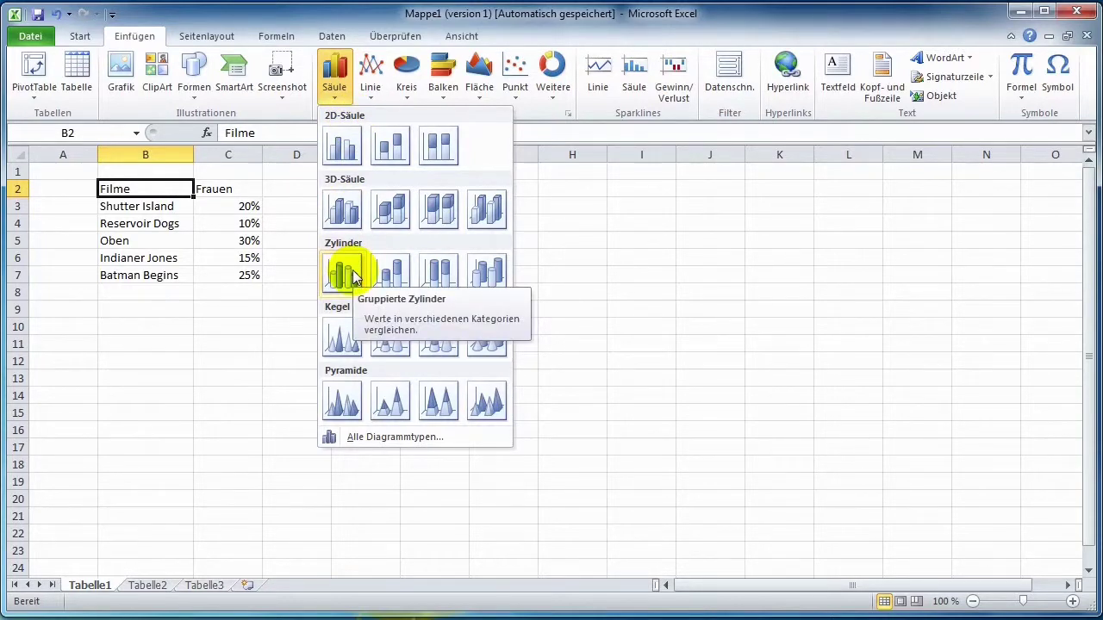
click(343, 146)
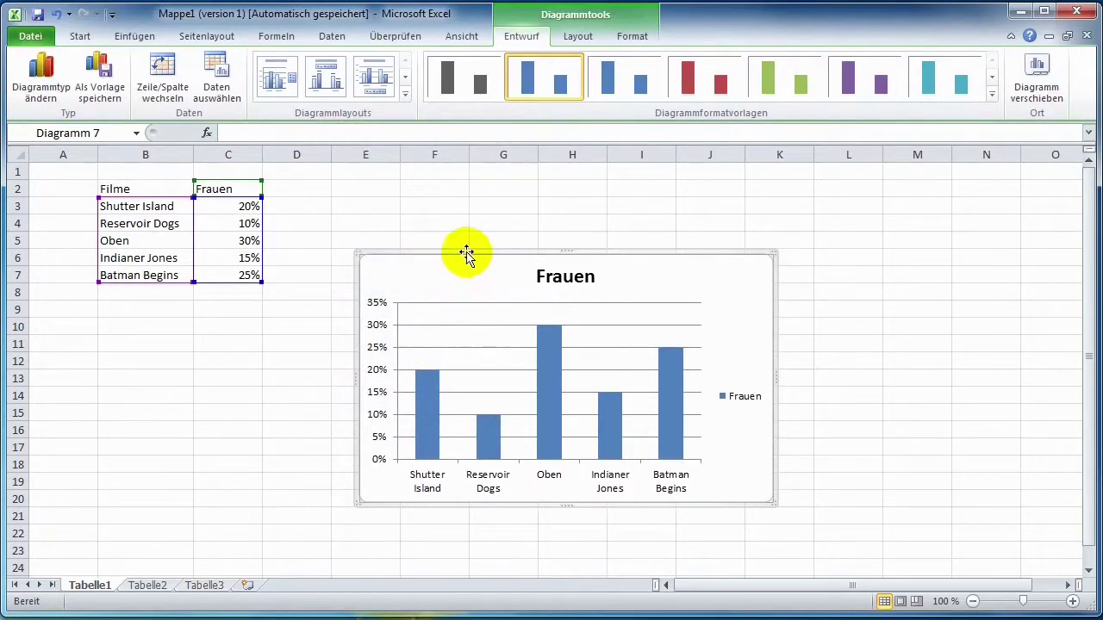
drag(465, 252, 434, 181)
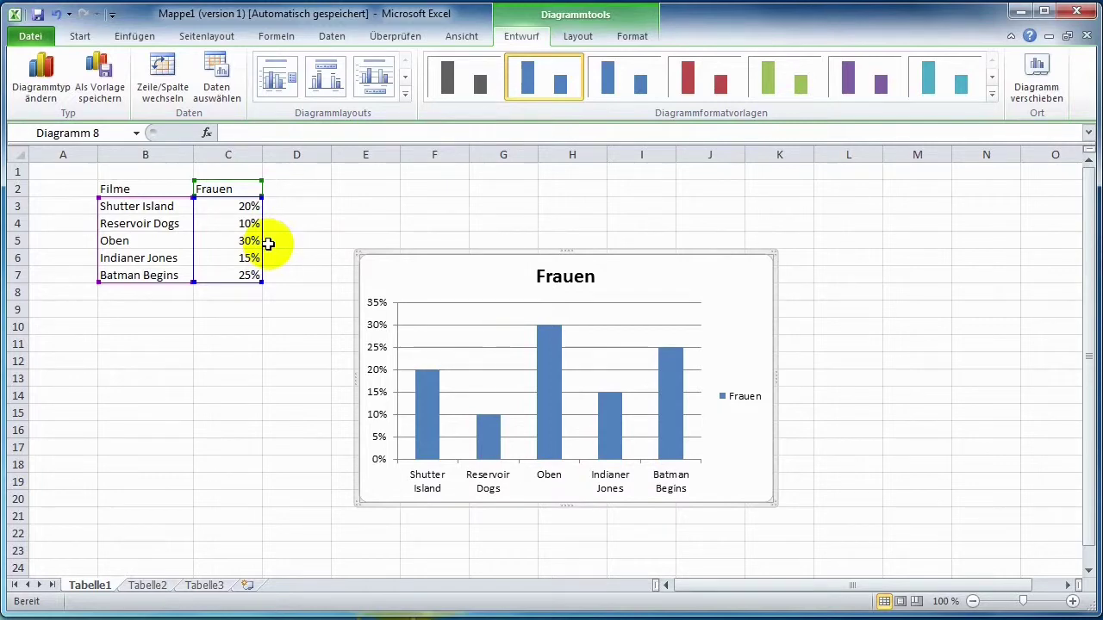
In the chart's Daten auswählen dialog, remove the Frauen series, leaving no data.
right_click(689, 273)
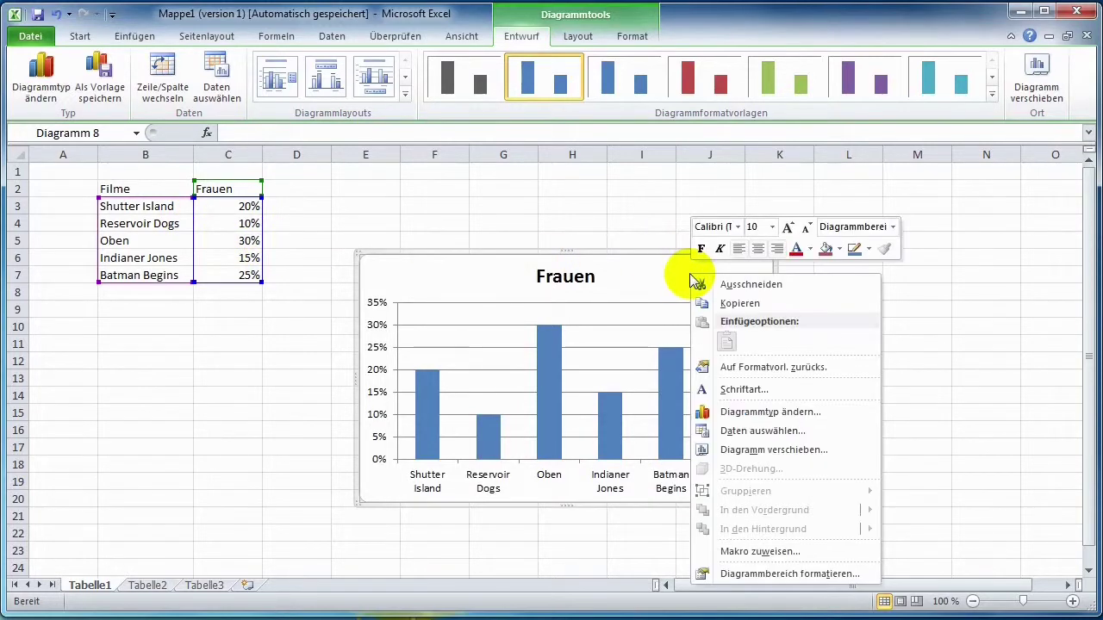
click(773, 431)
mouse_move(722, 248)
mouse_down()
mouse_move(839, 229)
mouse_move(845, 53)
mouse_up()
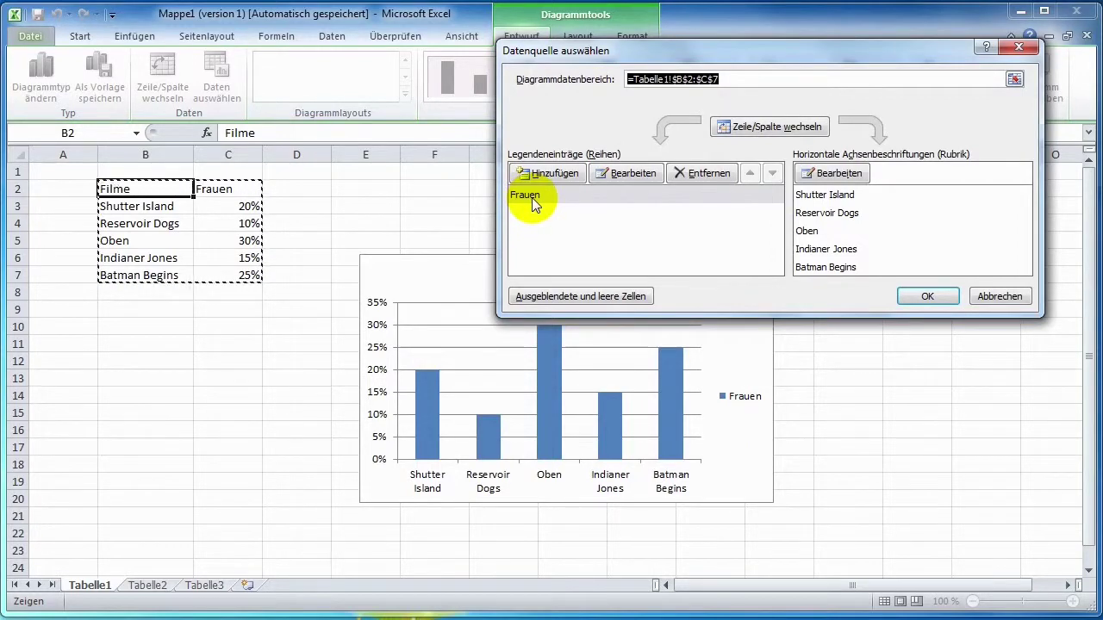
click(701, 173)
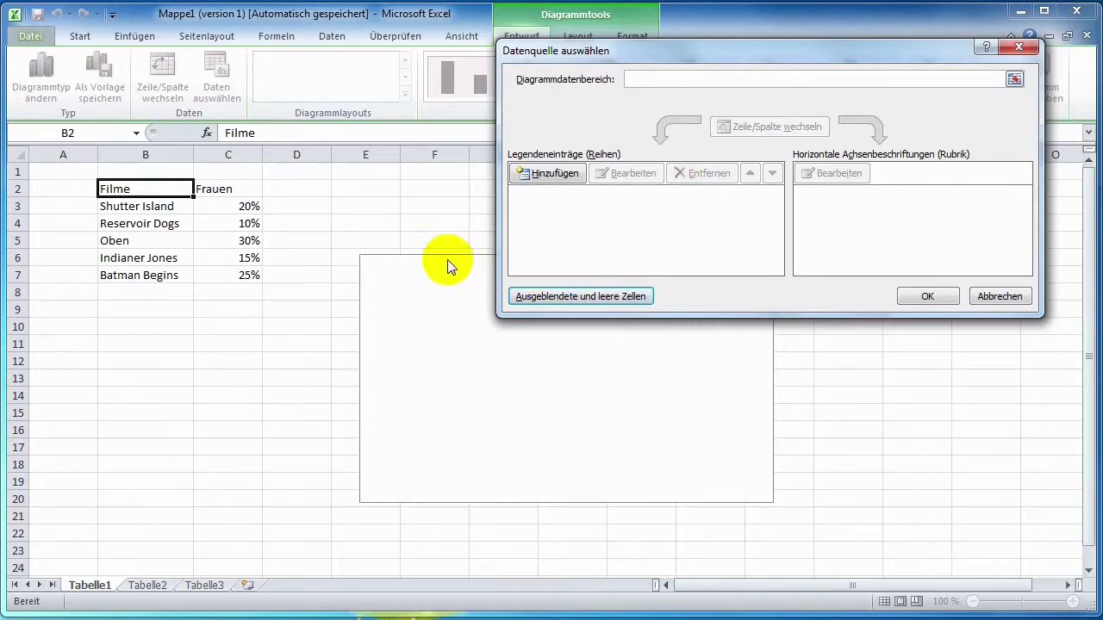
Add a new chart series named from cell C2 (Frauen).
click(546, 173)
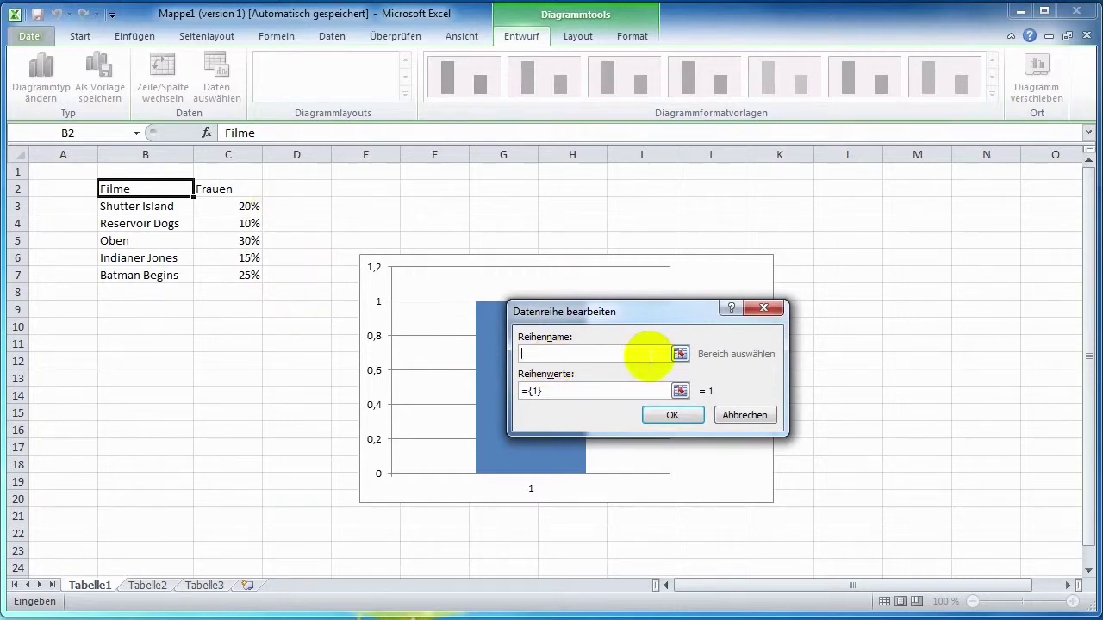
click(680, 355)
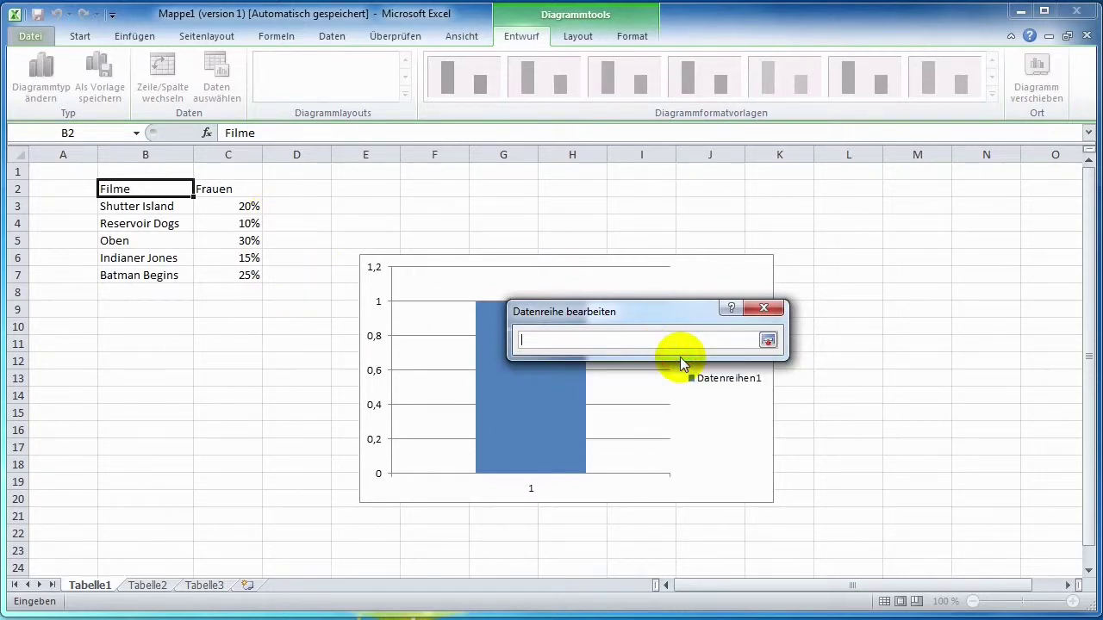
click(239, 189)
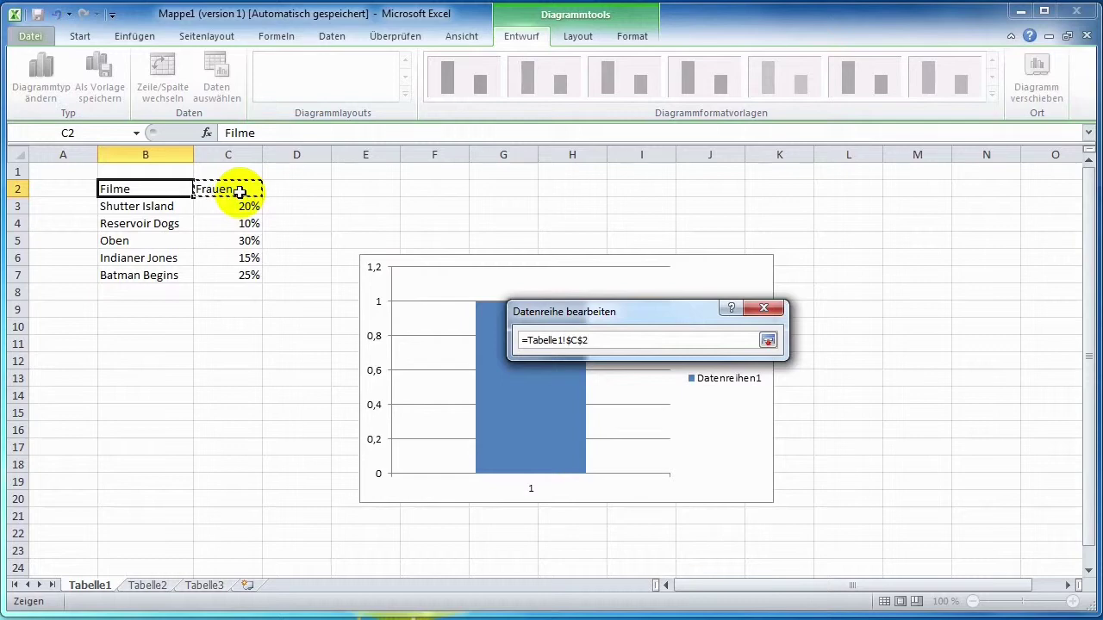
click(768, 341)
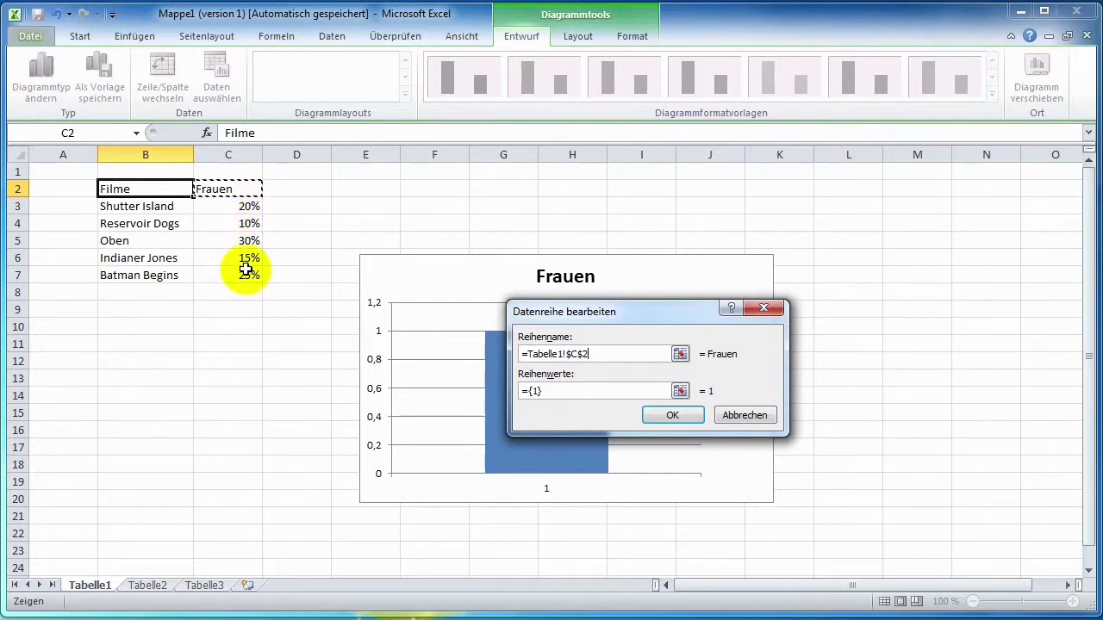
Set the series values to =Tabelle1!$C$3:$C$7 and confirm the series.
click(548, 392)
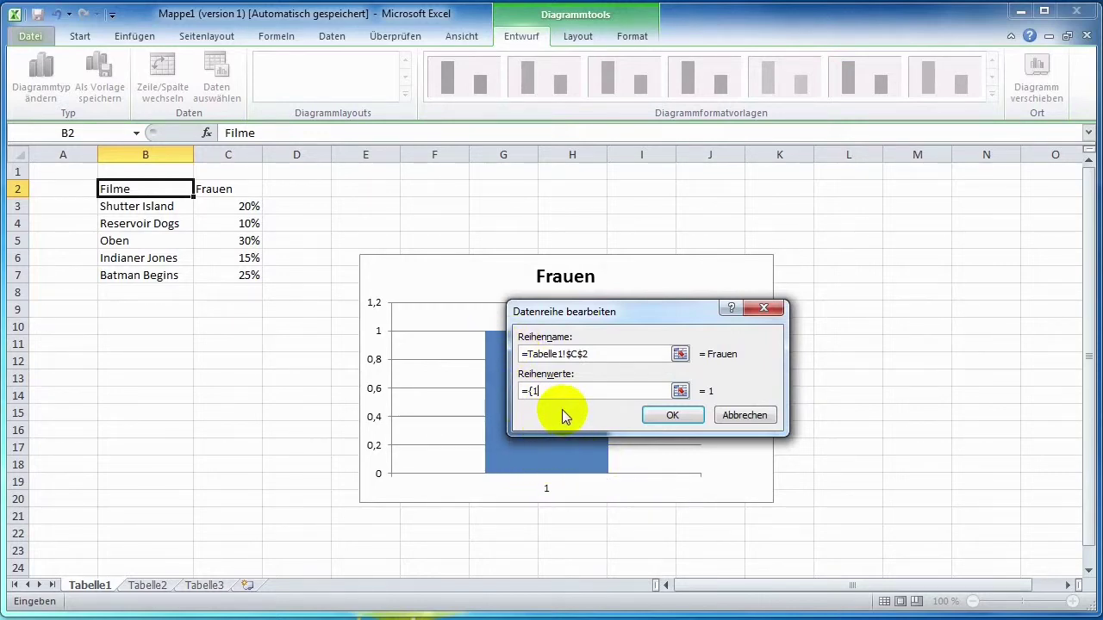
key(BackSpace)
key(BackSpace)
key(BackSpace)
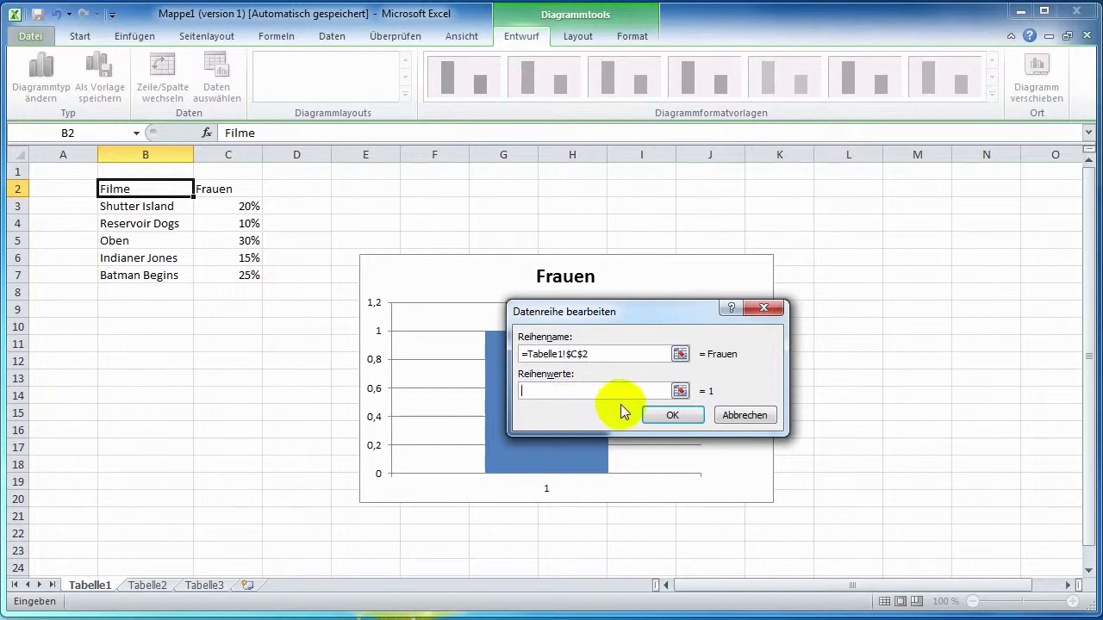
click(680, 392)
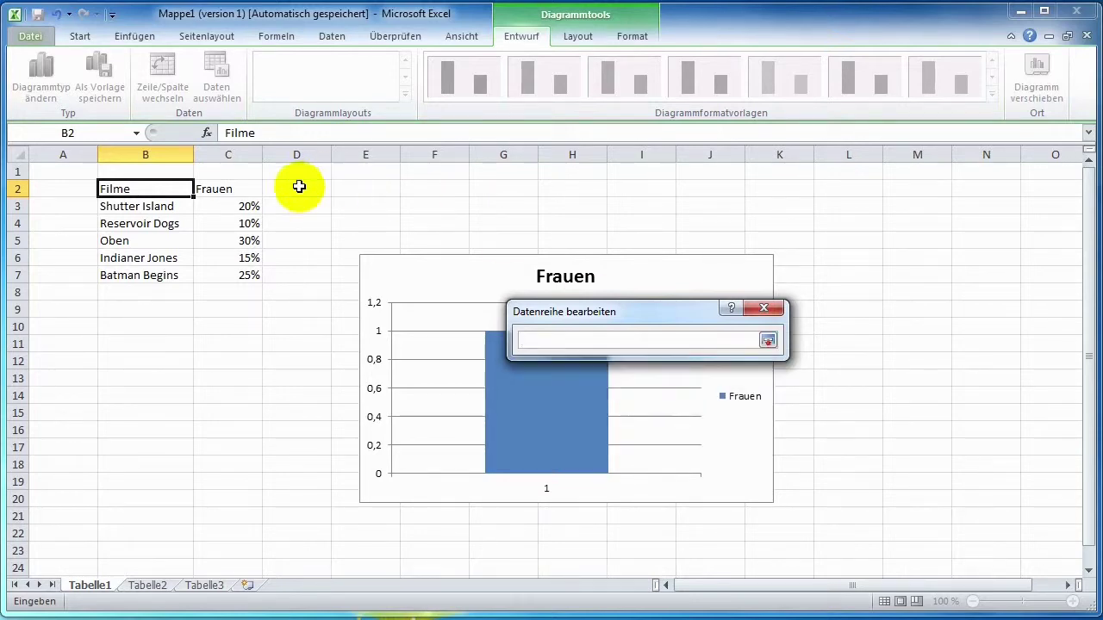
drag(248, 207, 255, 274)
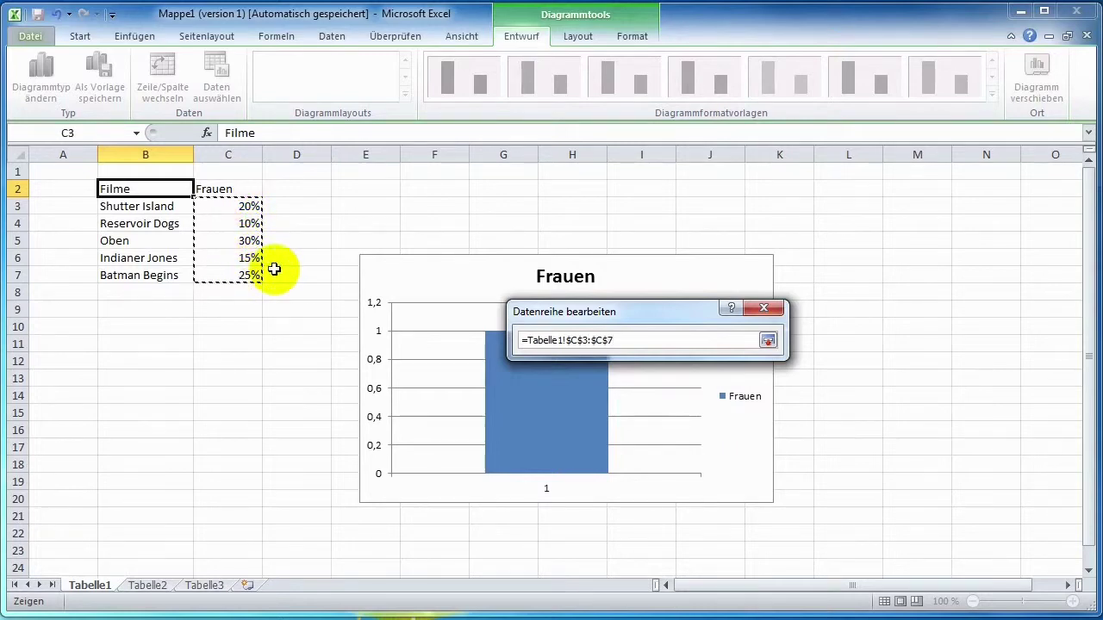
click(768, 340)
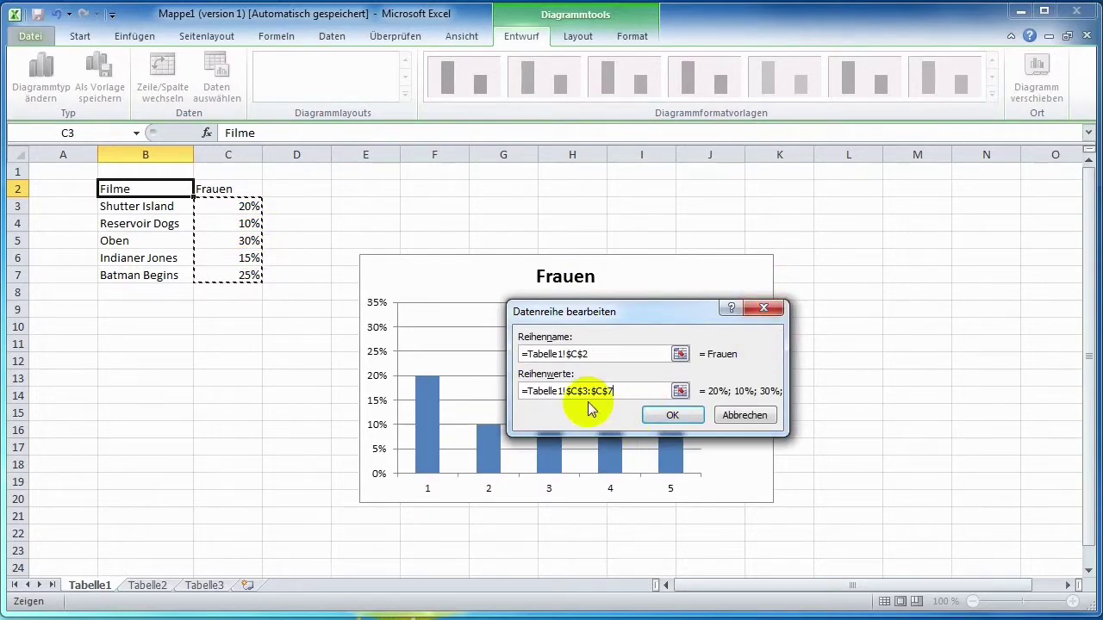
click(698, 417)
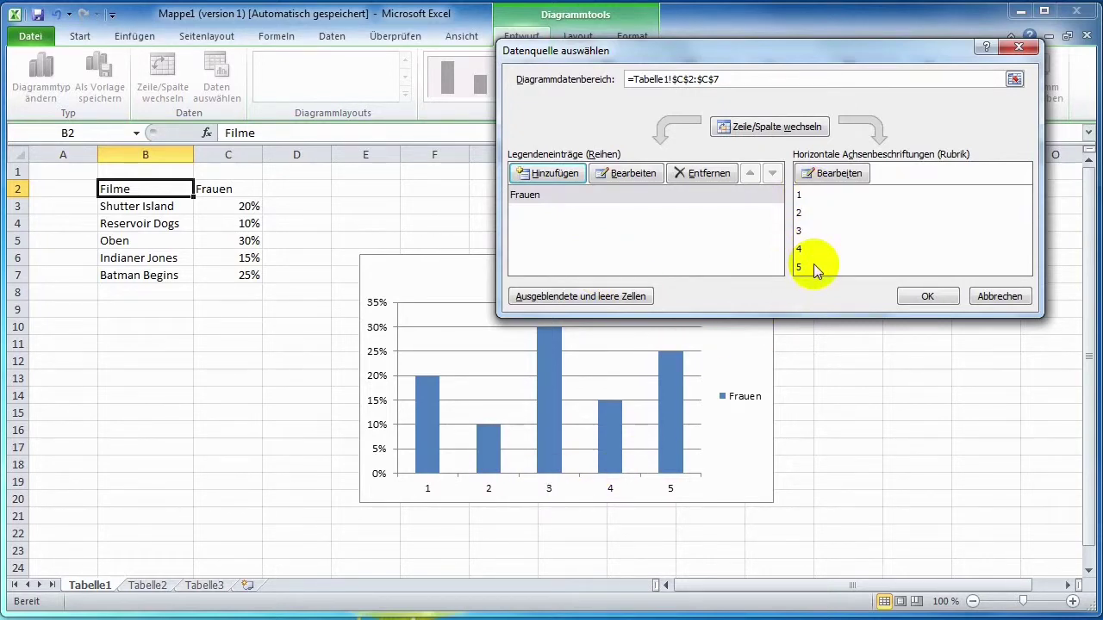
Use the film names in B3:B7 as horizontal axis labels and apply the changes.
click(828, 176)
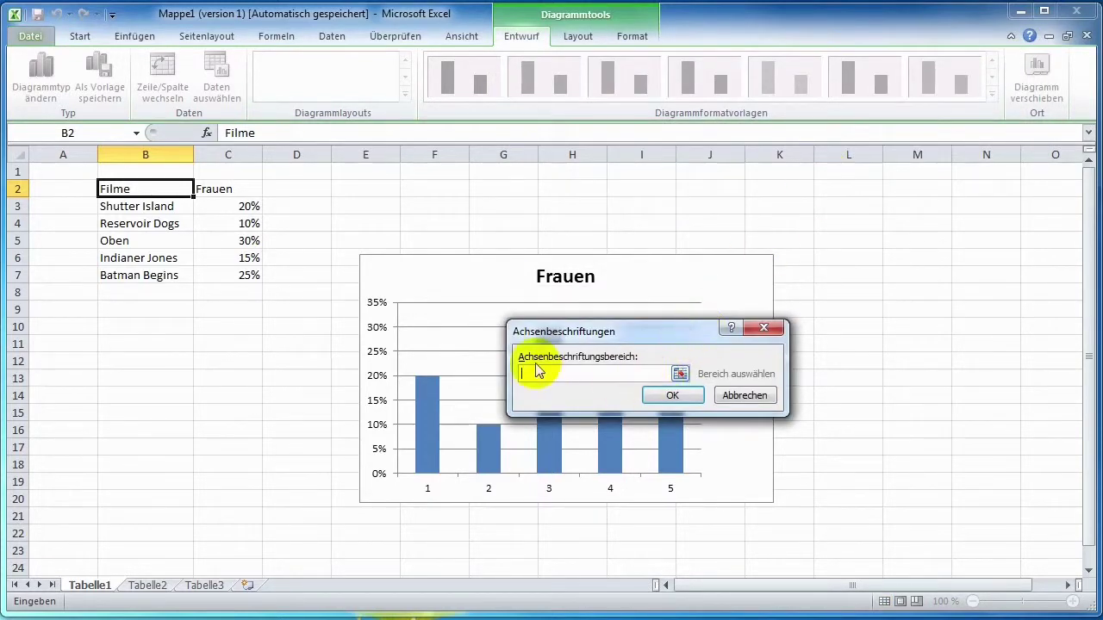
click(680, 374)
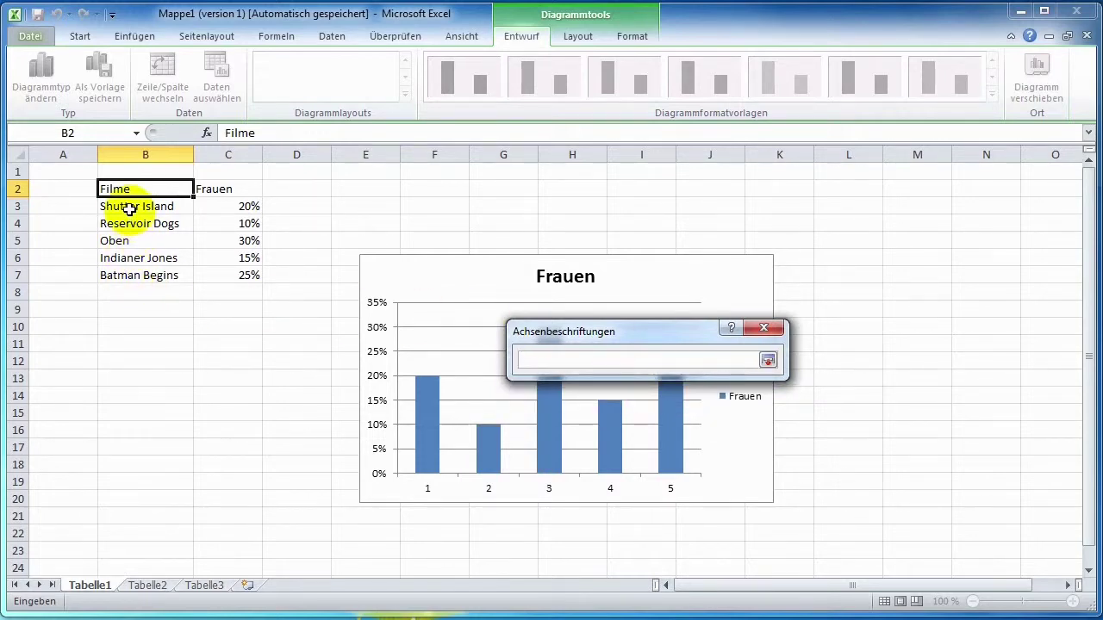
drag(129, 208, 137, 276)
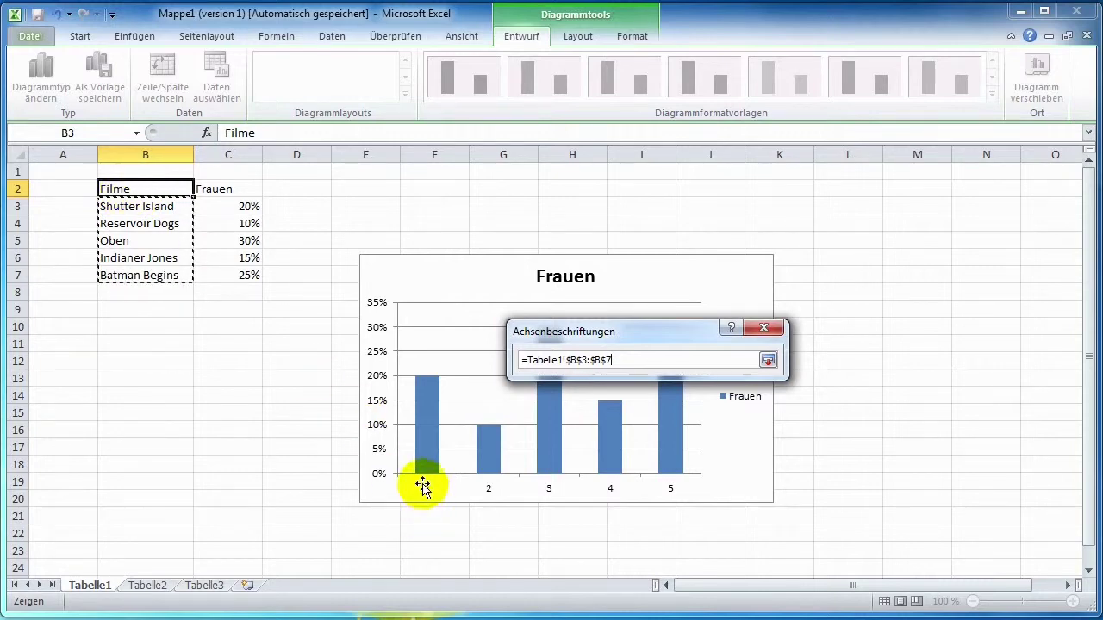
click(768, 362)
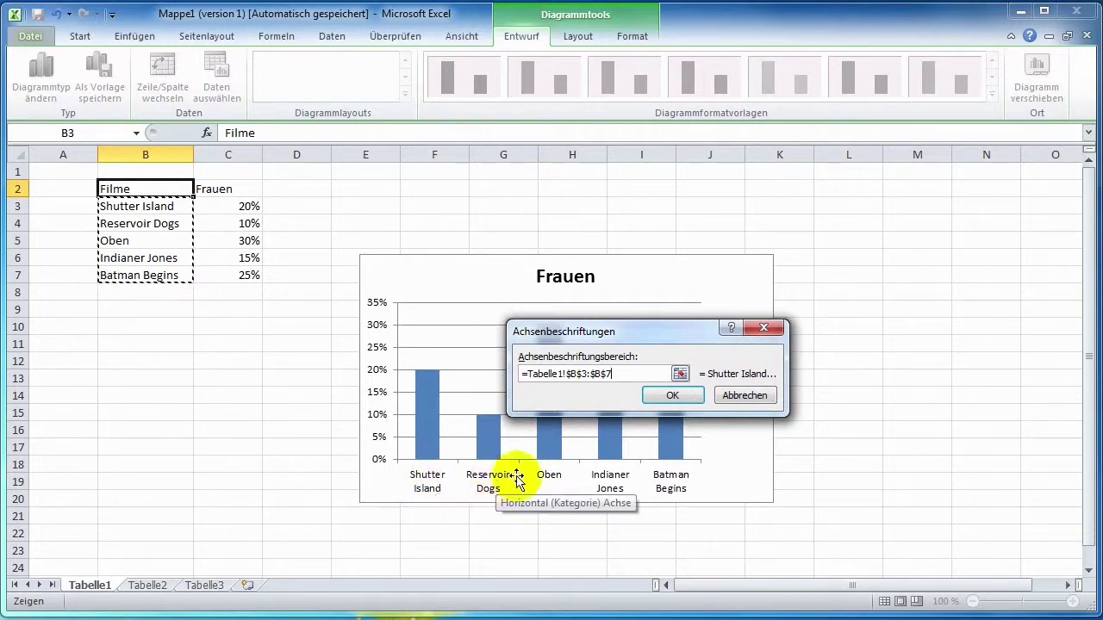
click(674, 395)
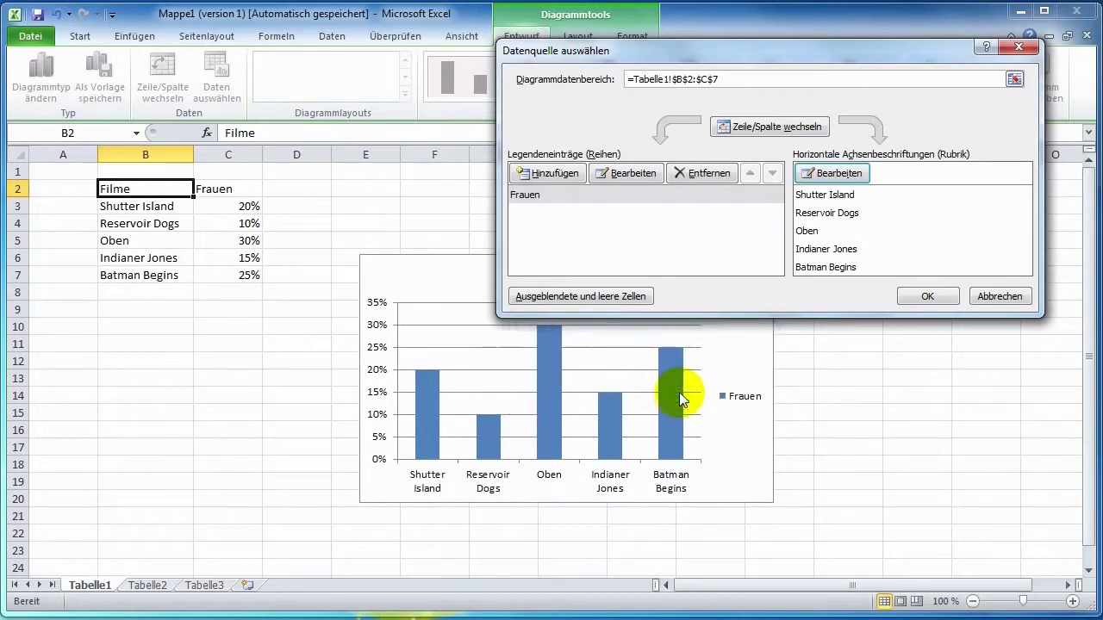
click(937, 299)
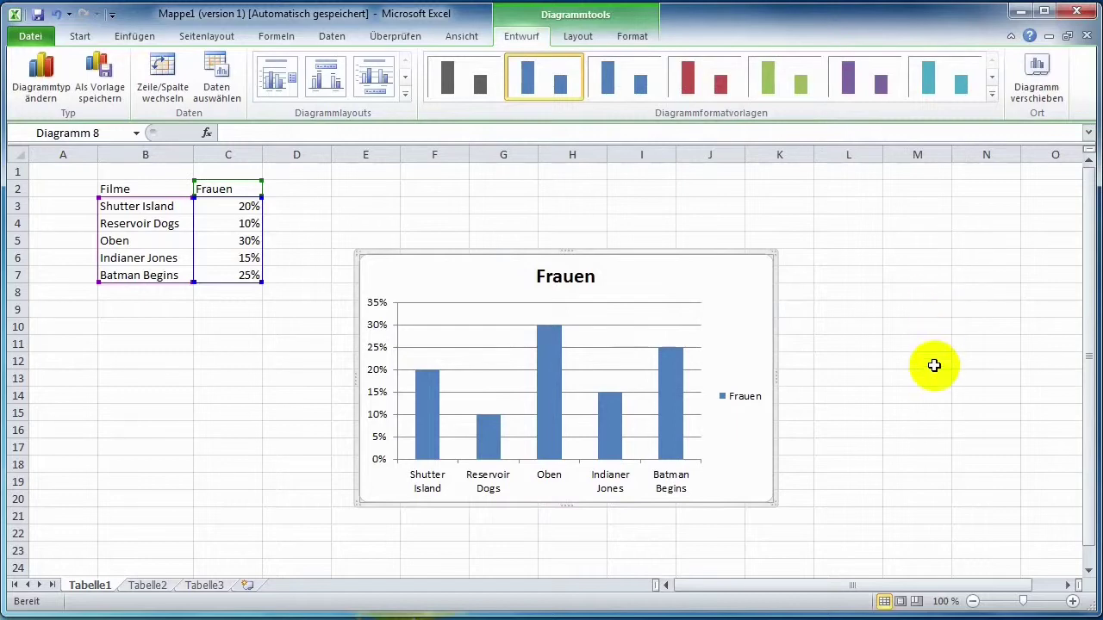
Enter Männer in D2 and paste 15%, 20%, 5%, 30%, 30% into D3:D7.
click(297, 189)
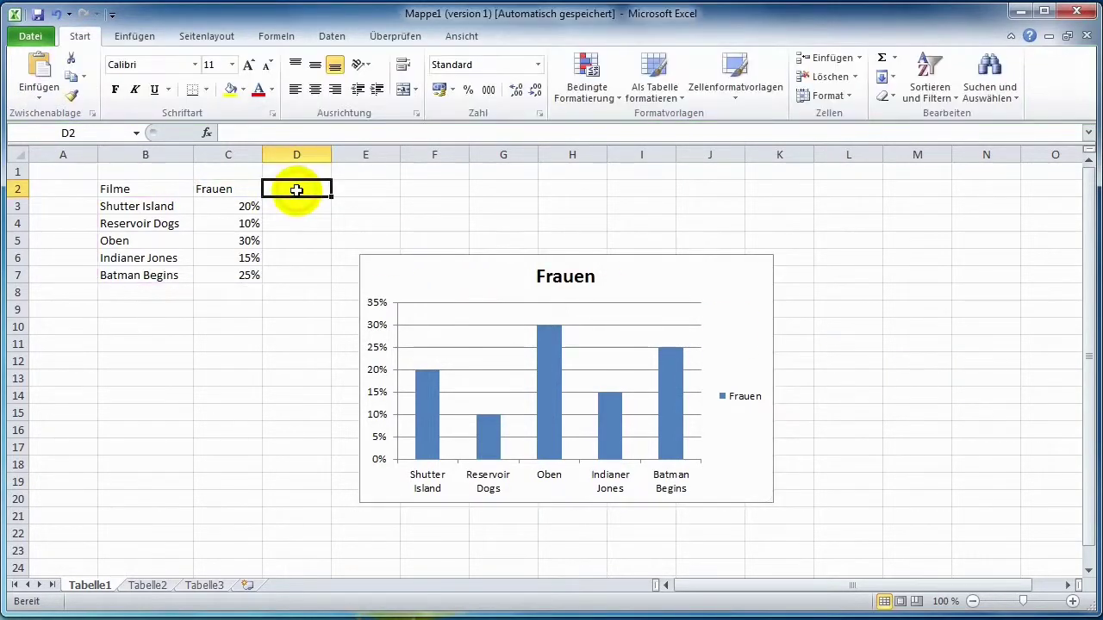
text(Männer)
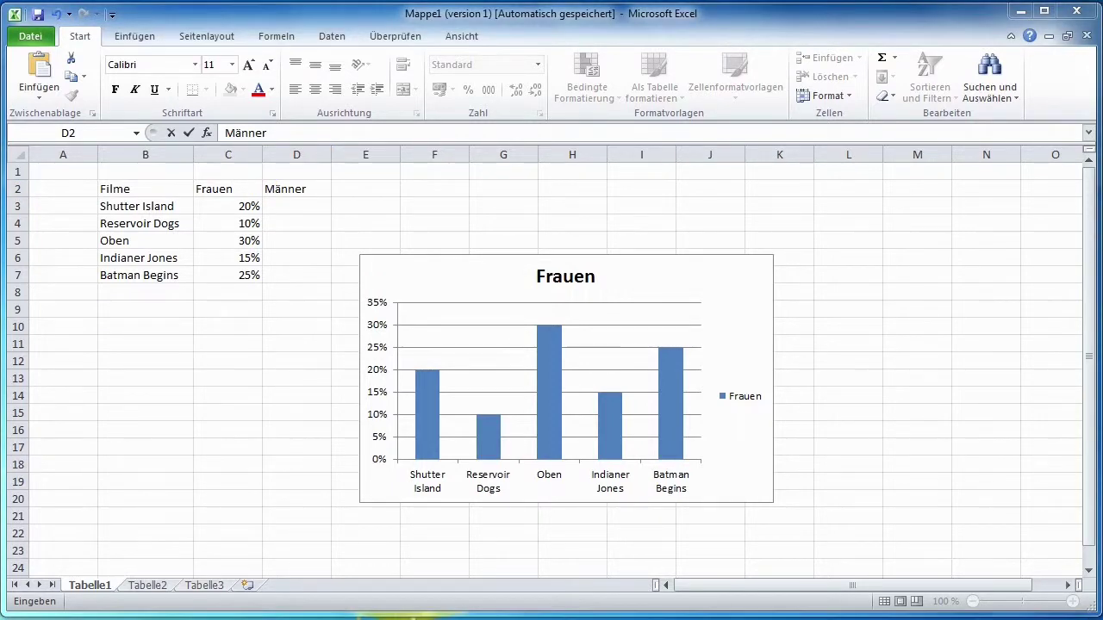
key(ctrl+Return)
click(327, 211)
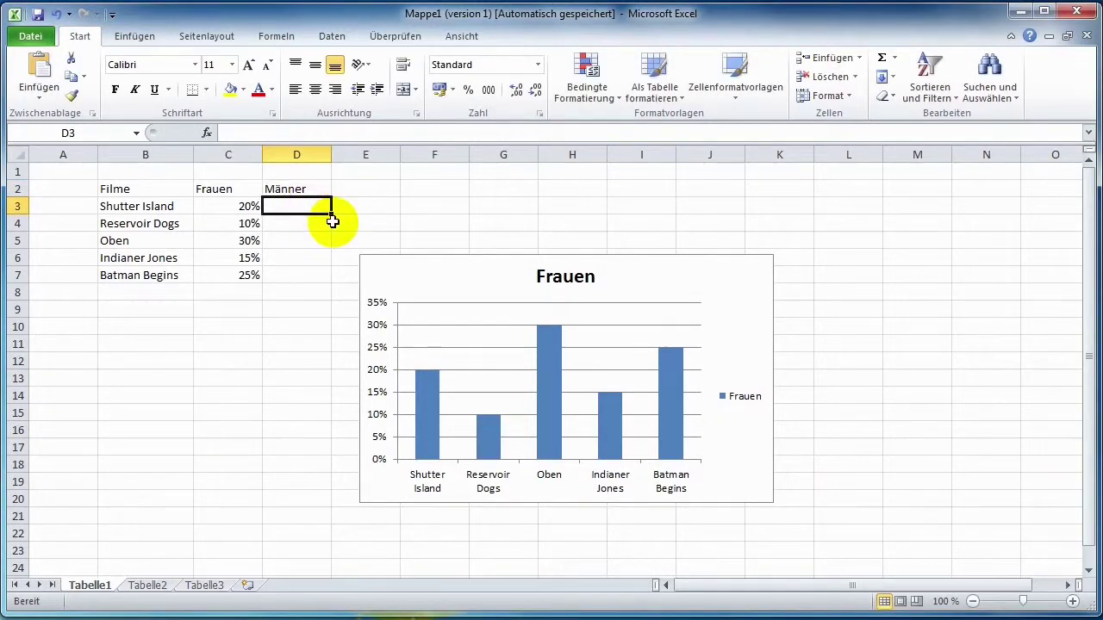
key(ctrl+v)
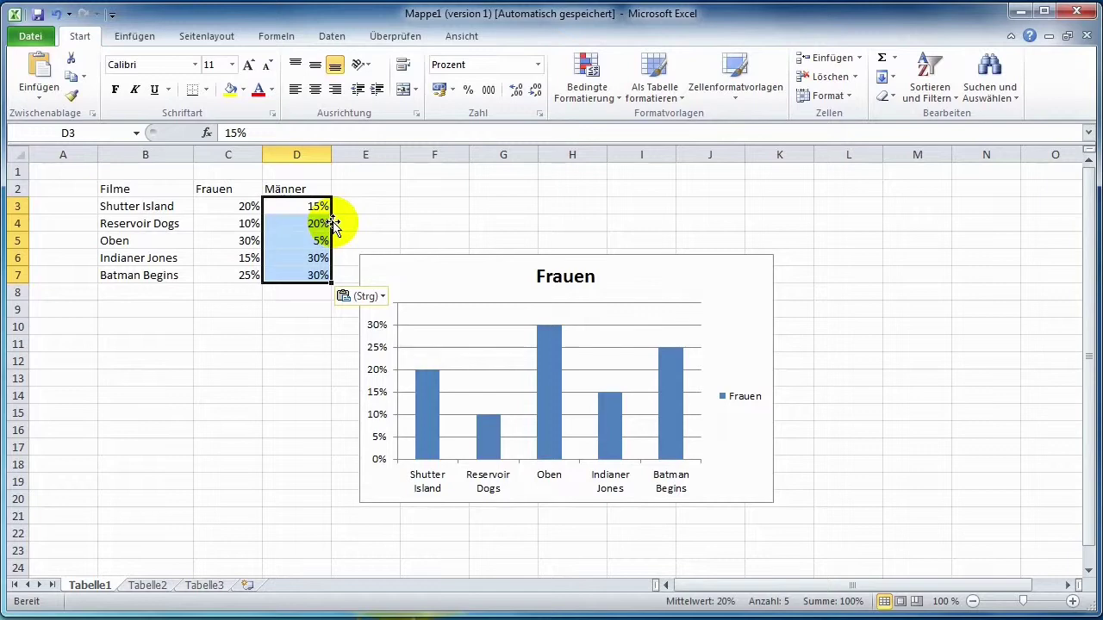
click(369, 206)
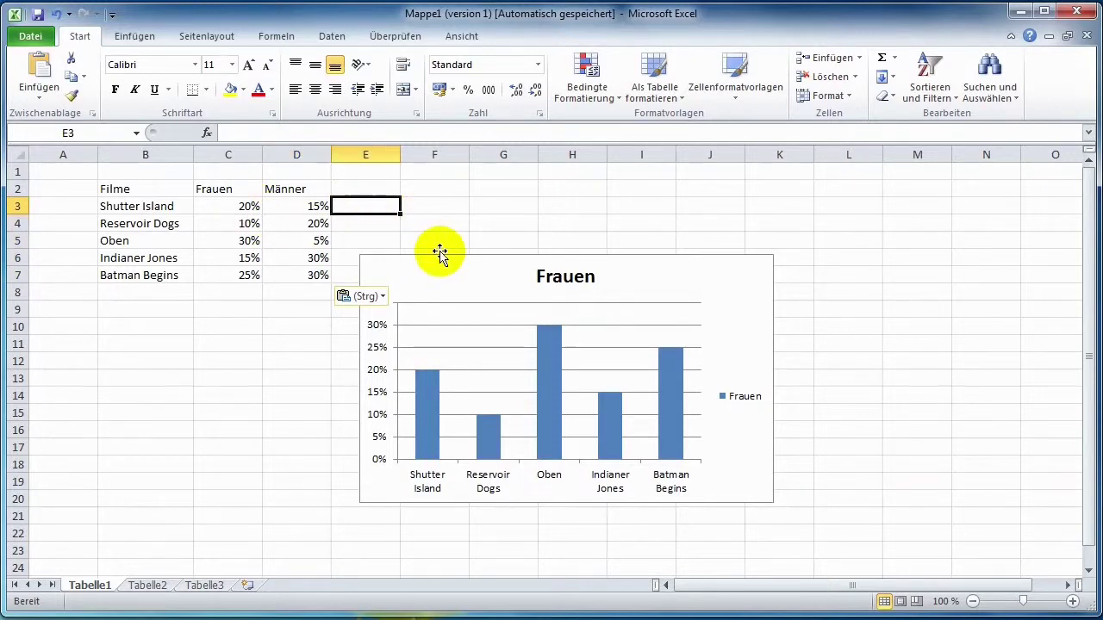
Add a Männer series named from D2 with values D3:D7 to the chart.
right_click(716, 307)
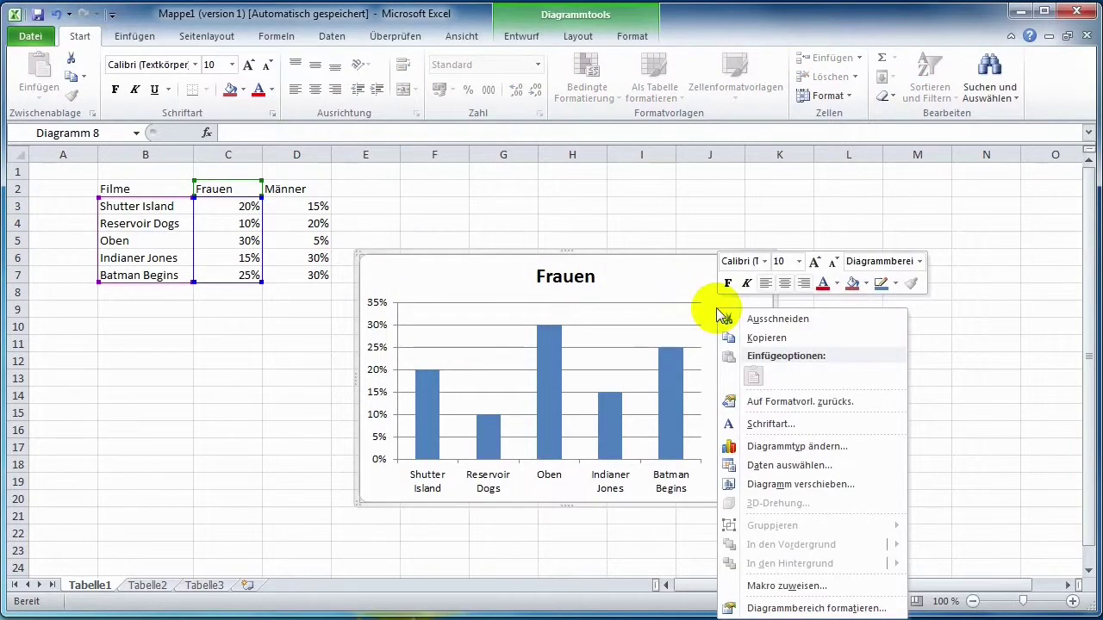
click(765, 466)
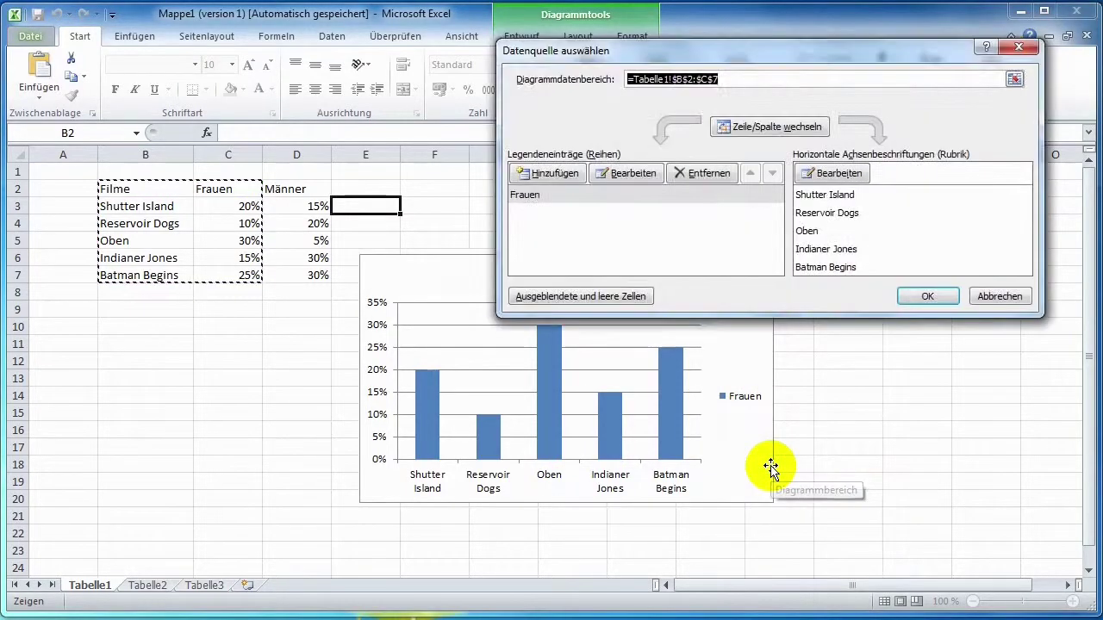
click(549, 174)
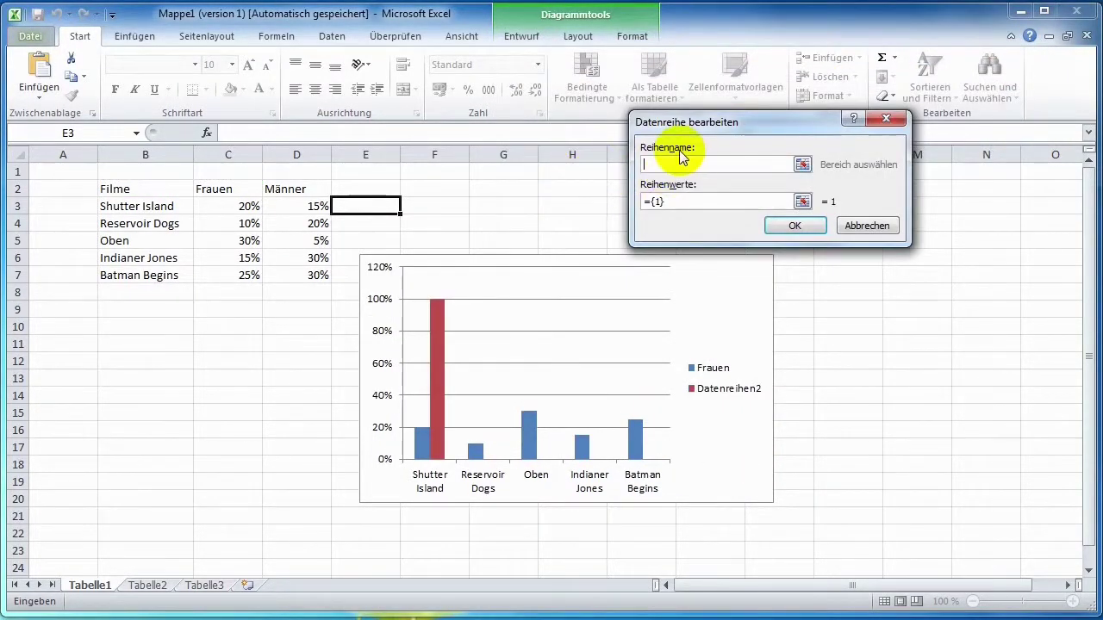
click(293, 190)
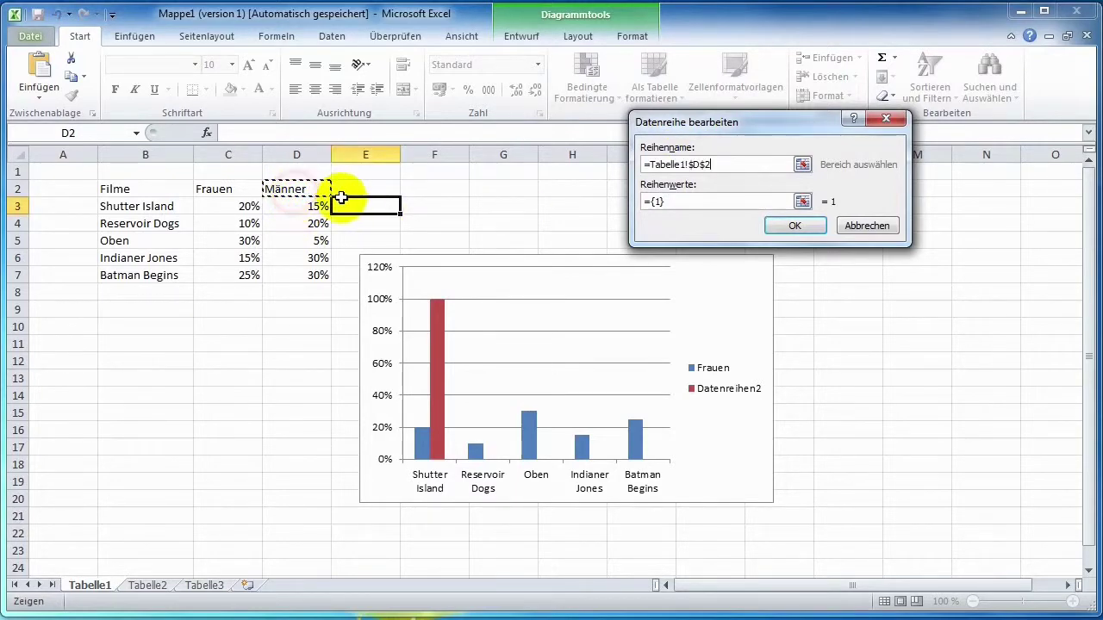
click(664, 203)
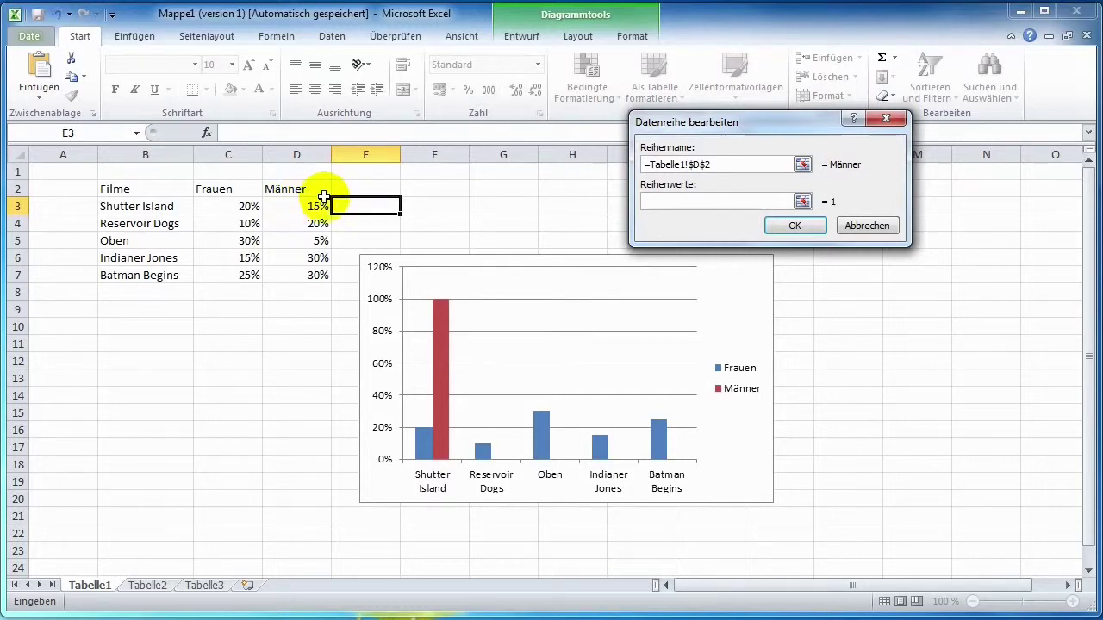
drag(299, 205, 301, 268)
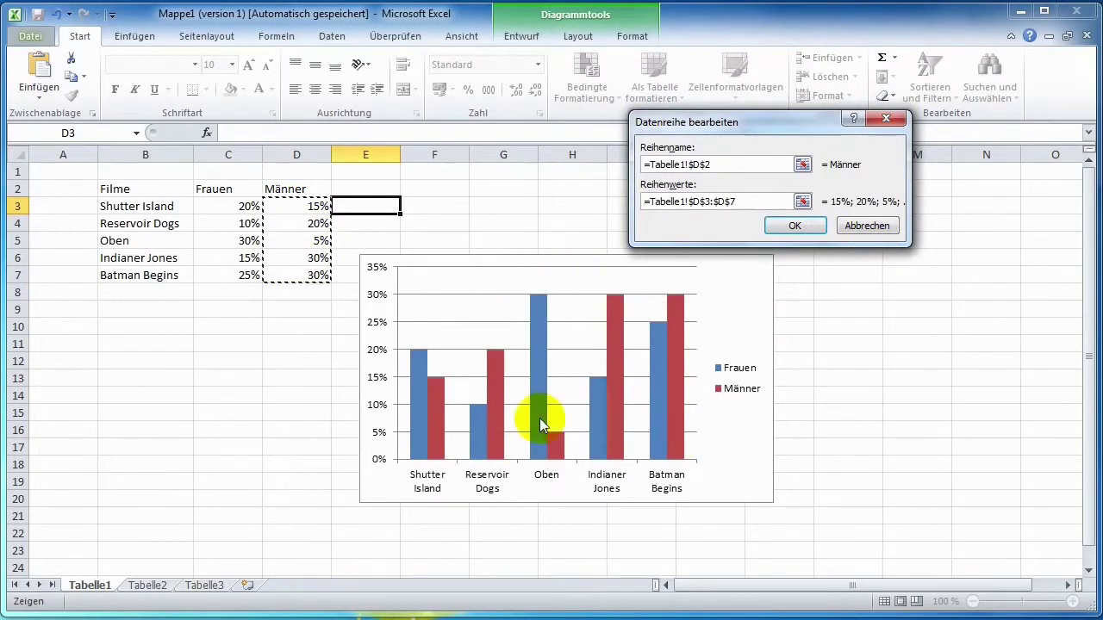
click(779, 227)
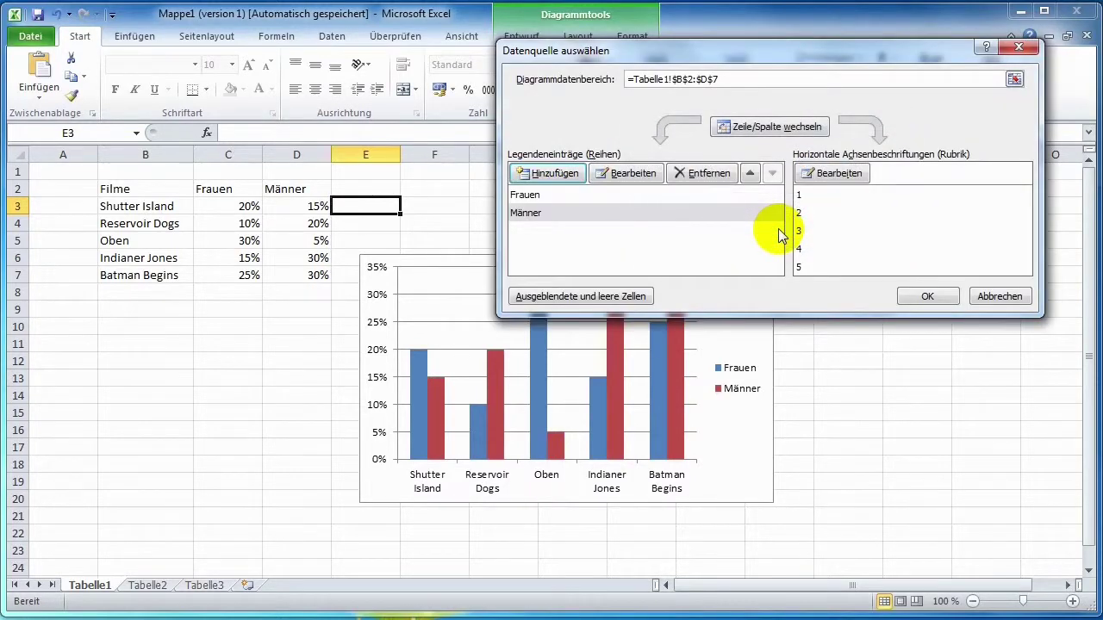
click(928, 296)
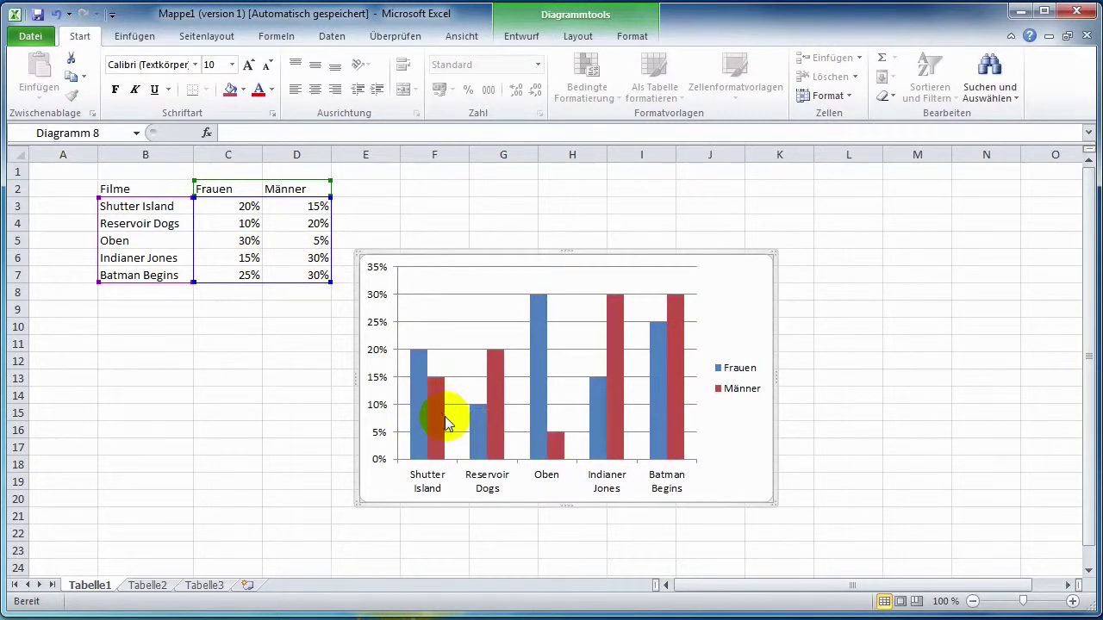
mouse_move(445, 422)
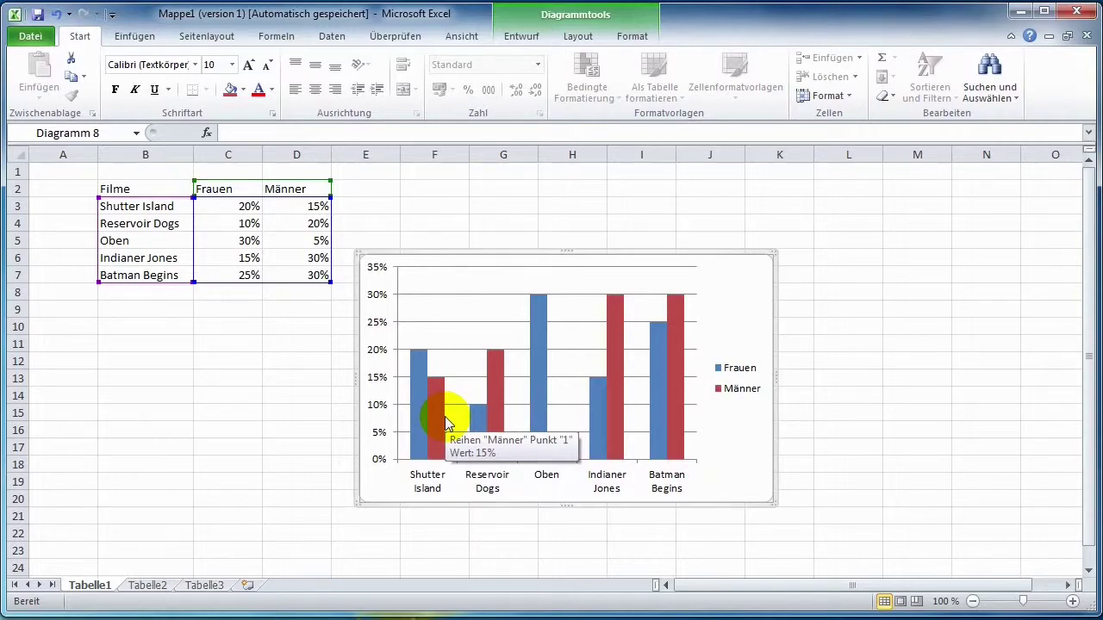